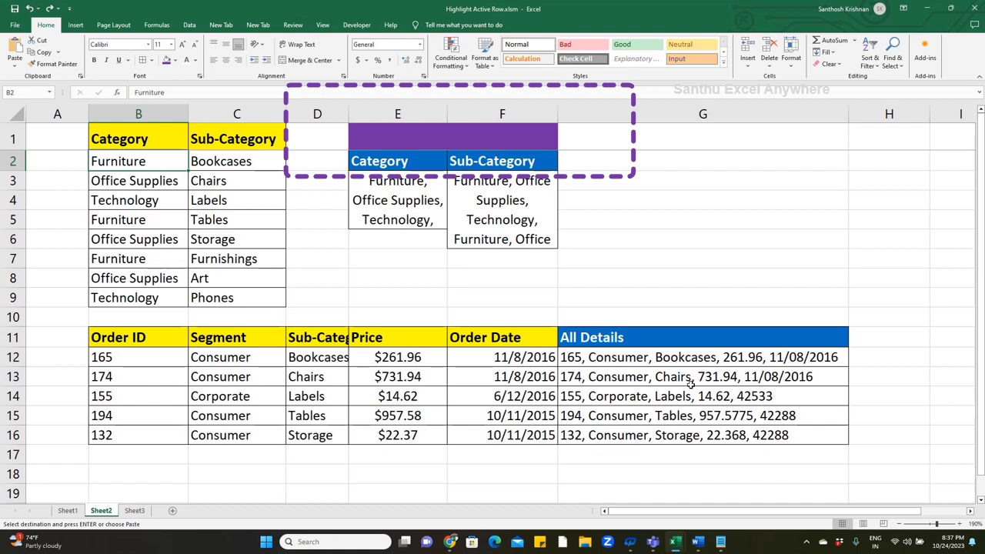
- Paste the TEXTJOIN title into E1 and clear the old results from E3:F6 and G12:G16
left_click(529, 139)
type("TEXTJOIN")
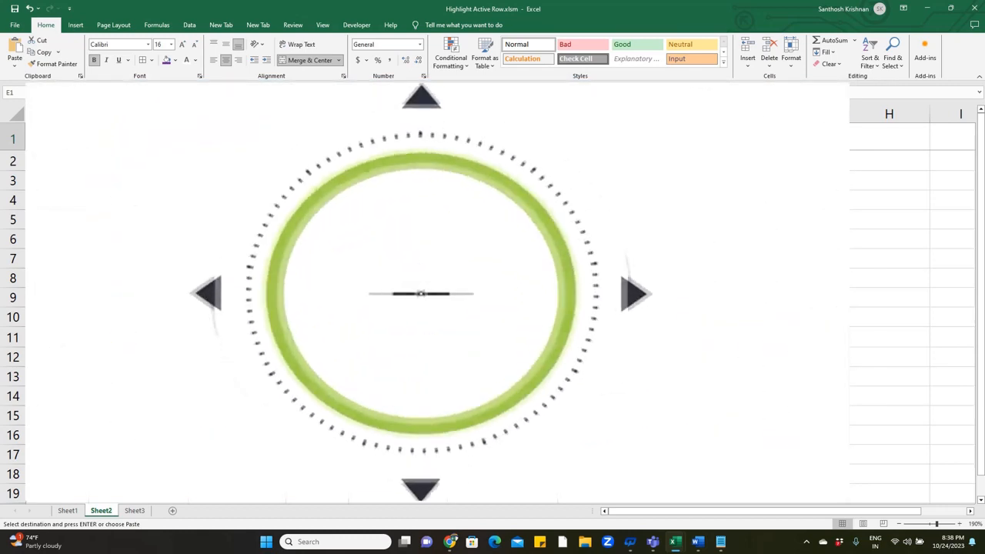
left_click(398, 162)
left_click_drag(398, 181, 501, 240)
key("Delete")
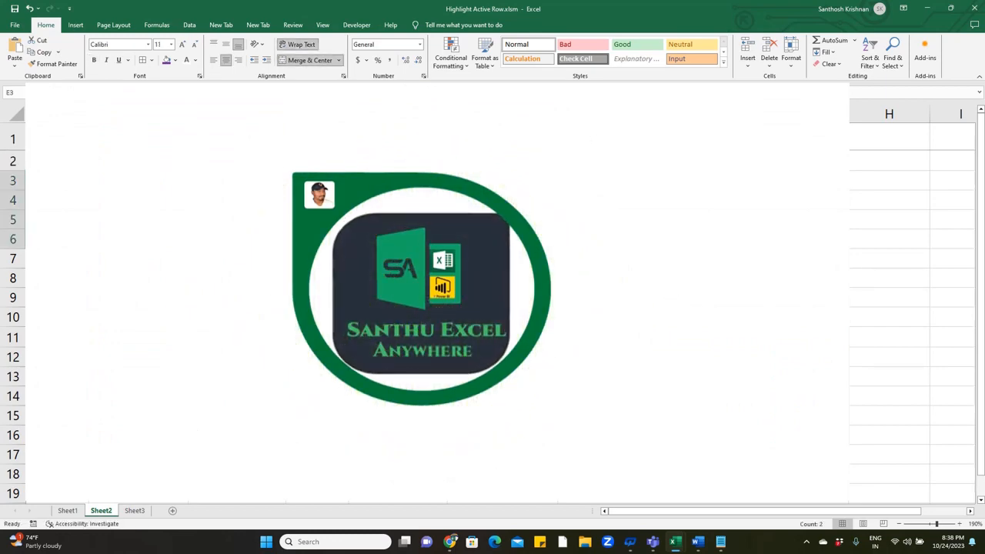
left_click(420, 350)
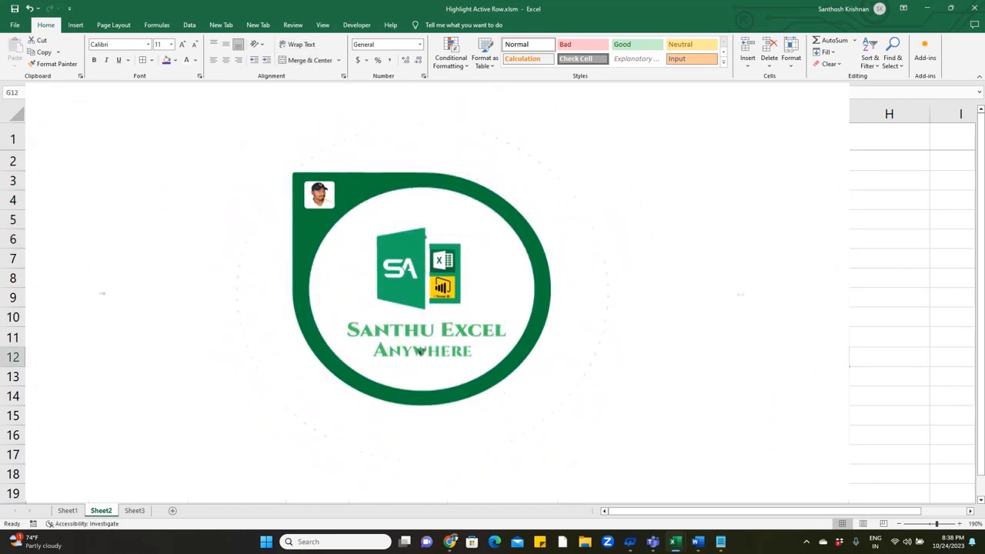
left_click_drag(703, 357, 702, 435)
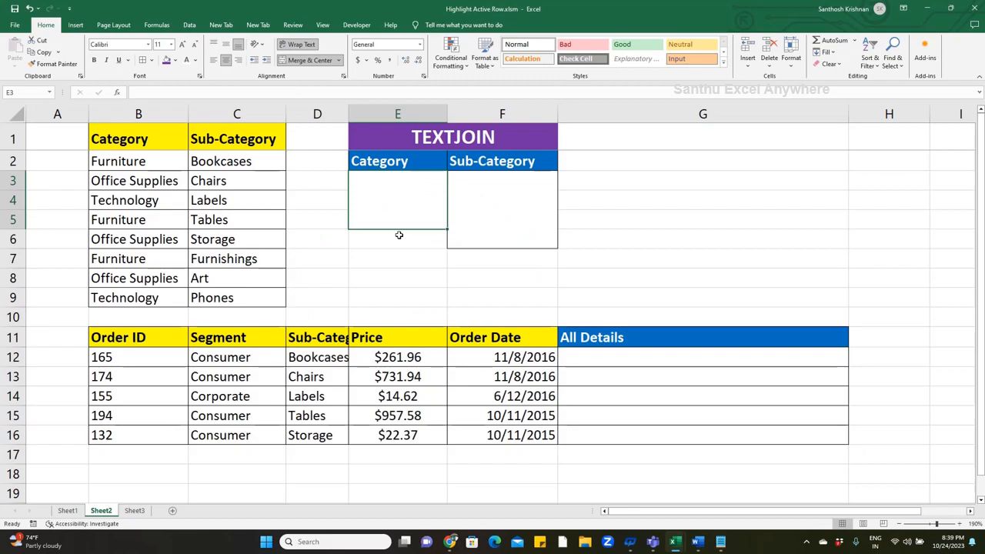
- Enter =TEXTJOIN(", ",TRUE,B2:B9) in the merged Category result cell E3
type("=textj")
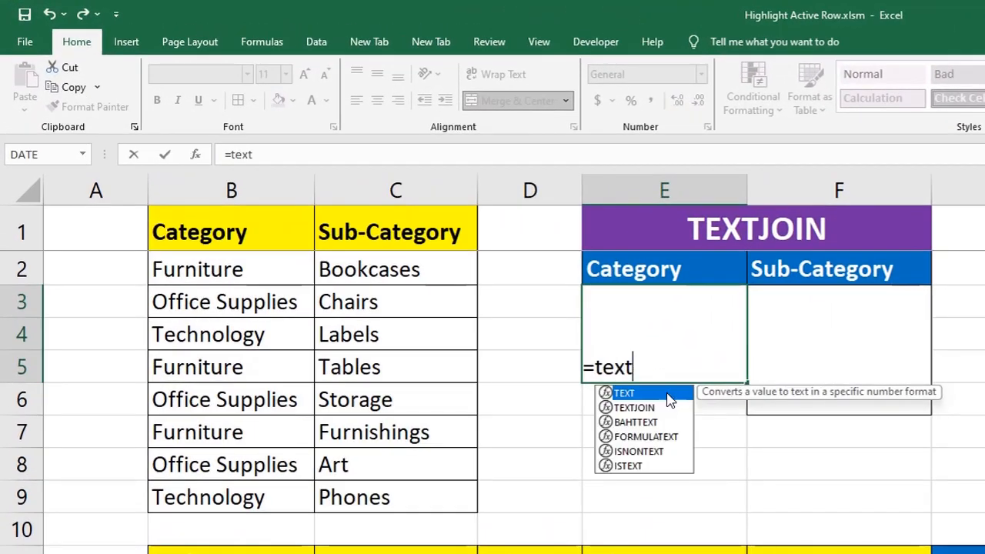
type("oi")
key("Tab")
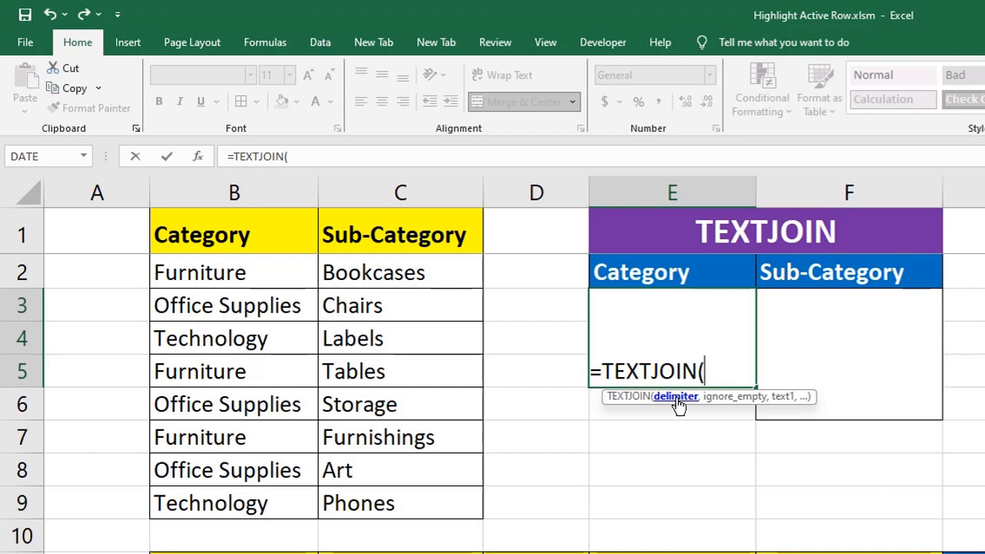
type("\", \"")
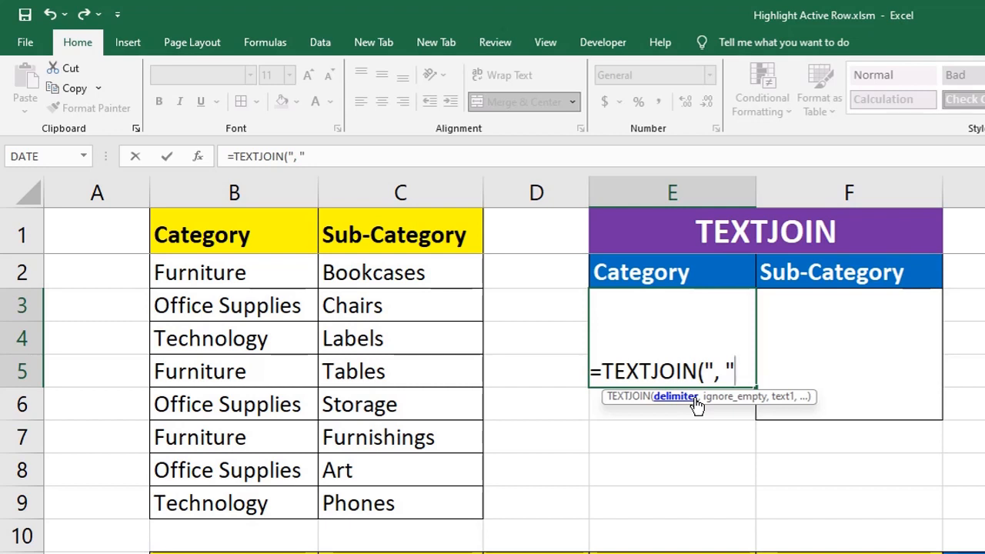
type(",")
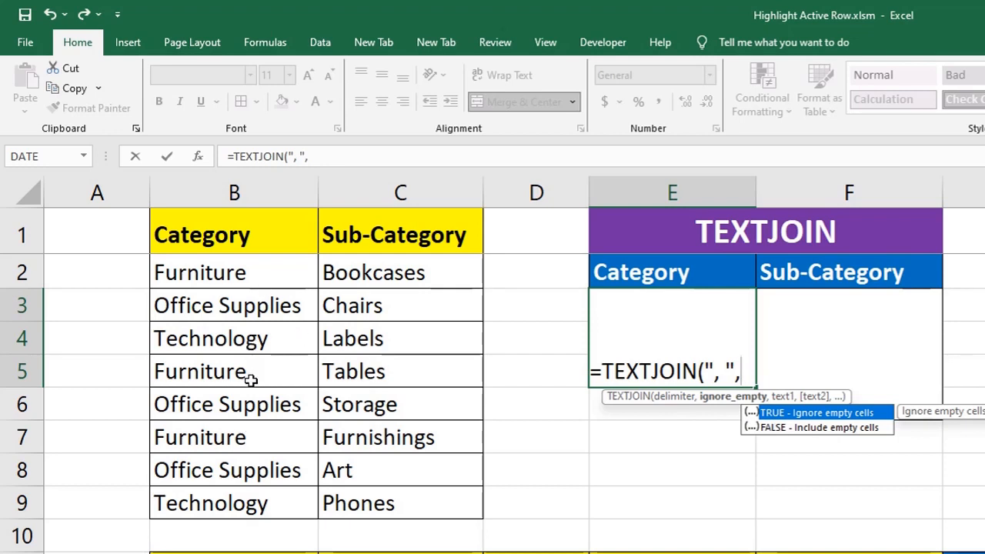
type("tru")
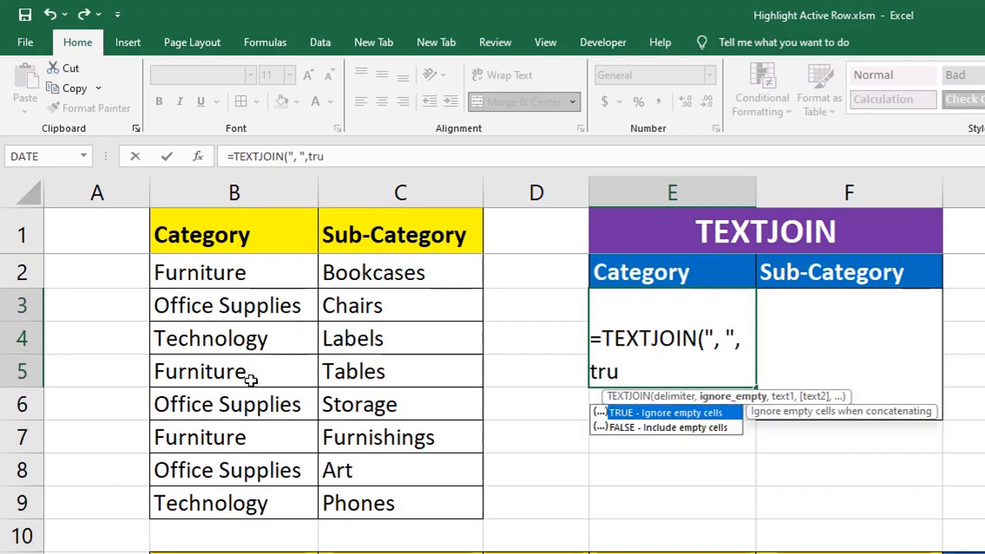
key("Tab")
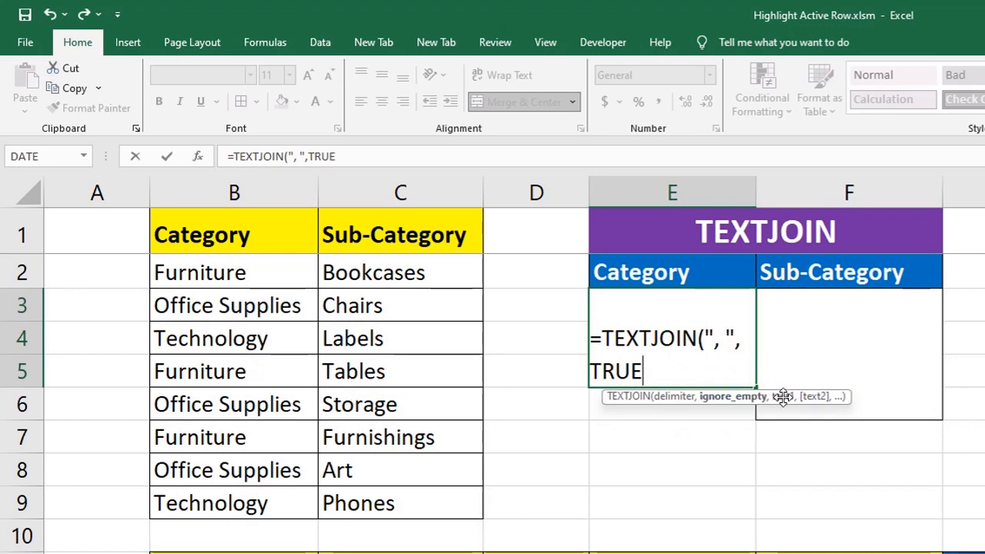
type(",")
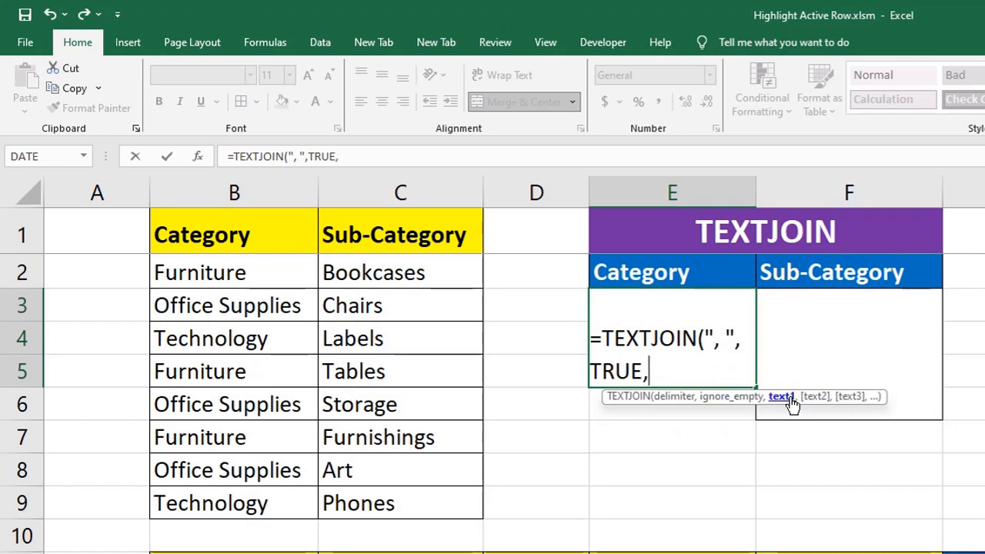
left_click(271, 278)
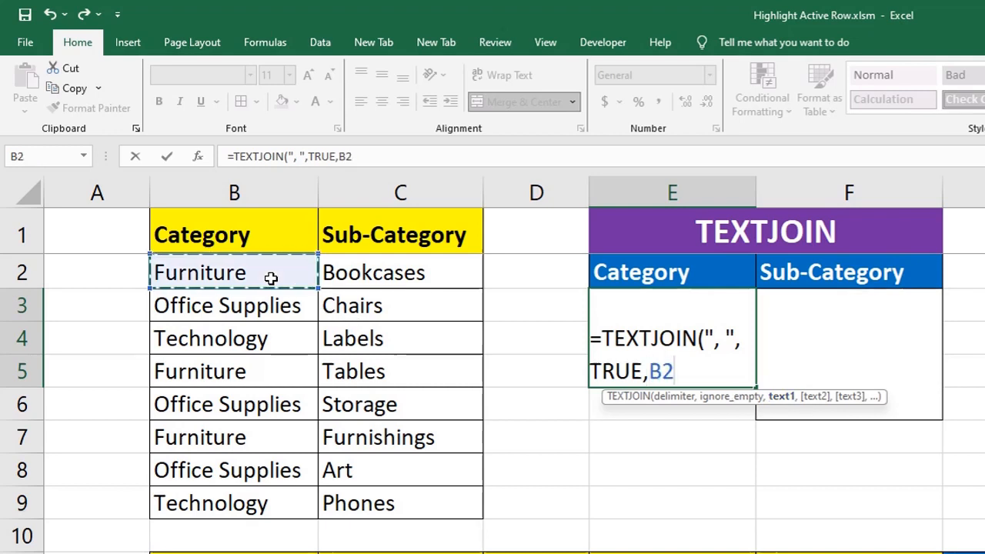
key("ctrl+shift+Down")
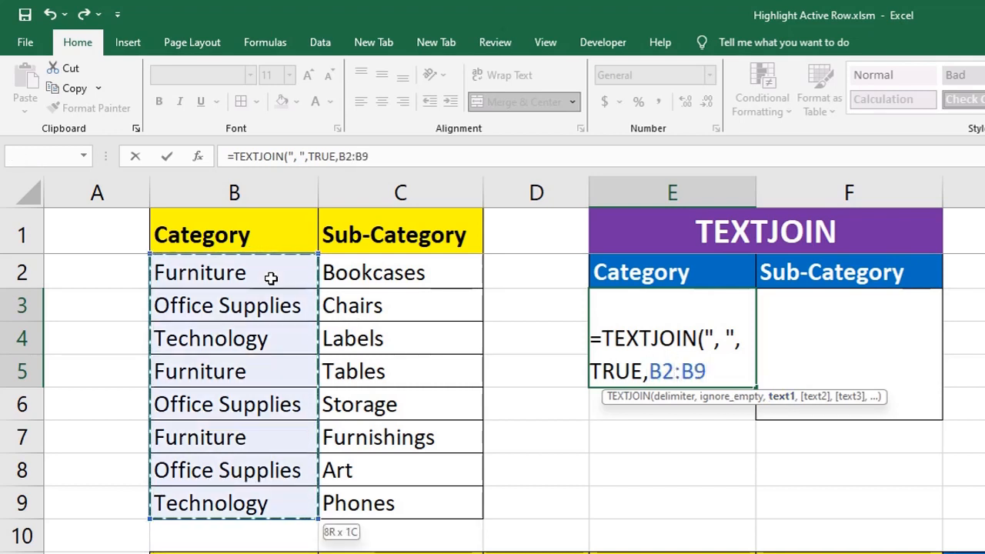
type(")")
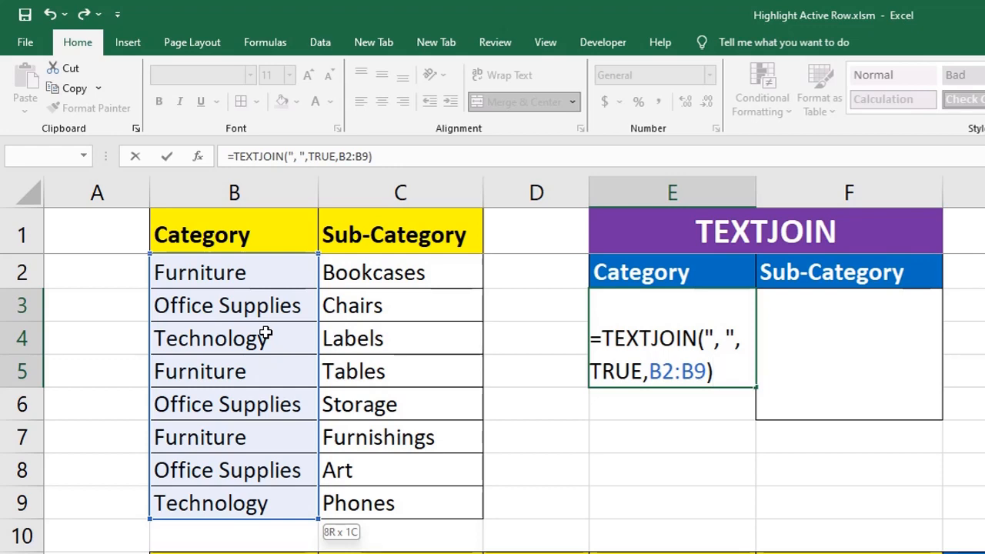
key("Return")
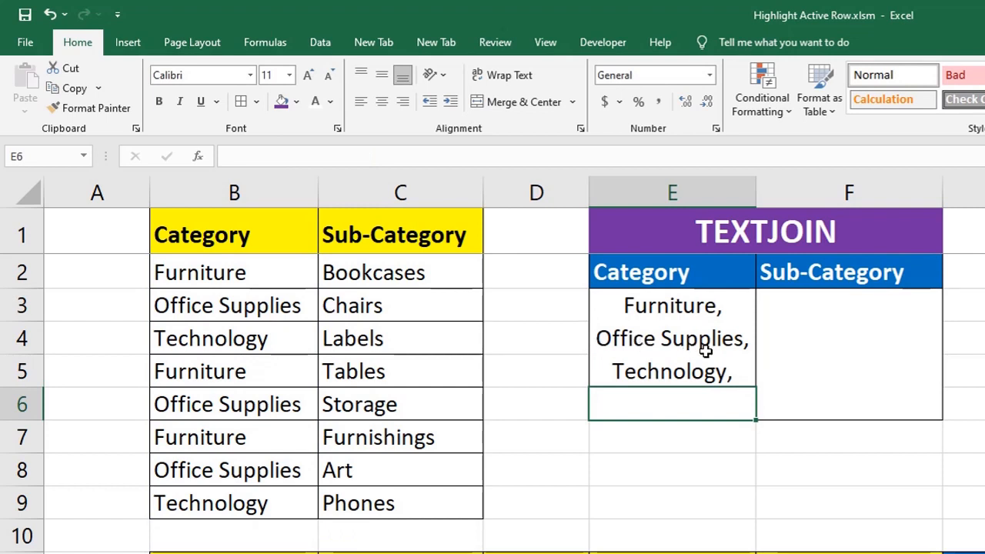
- Enter =TEXTJOIN(", ",TRUE,C2:C9) in the merged Sub-Category result cell F3
left_click(838, 344)
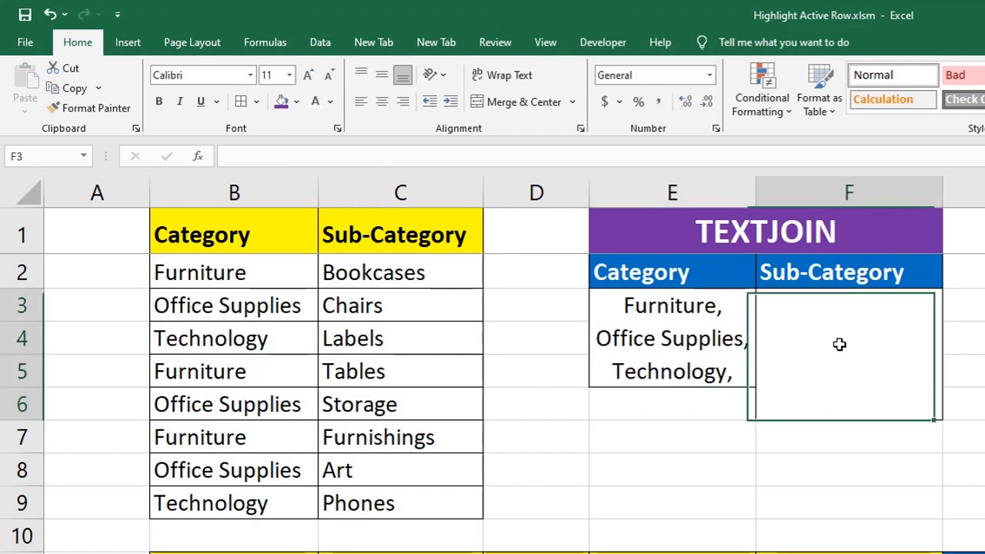
type("=text")
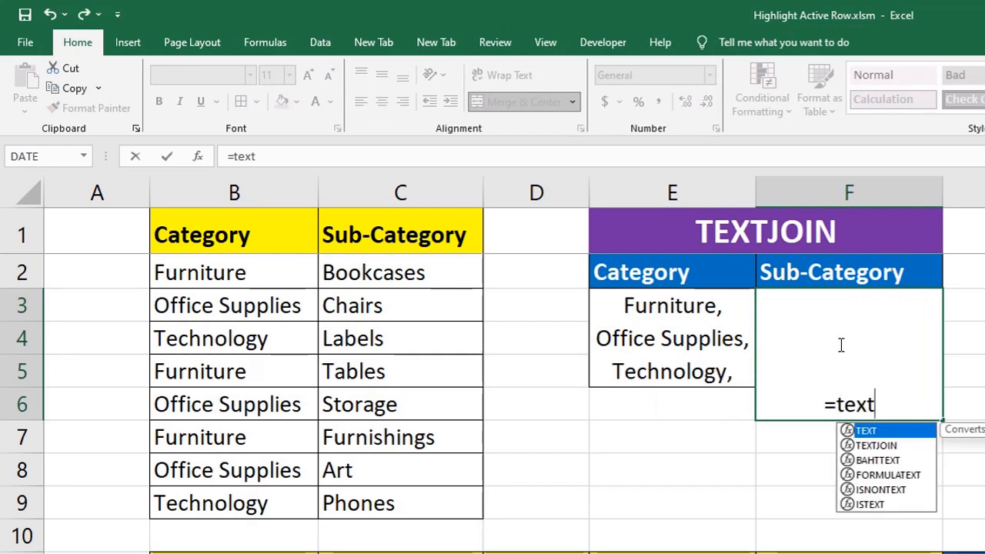
key("Down")
key("Tab")
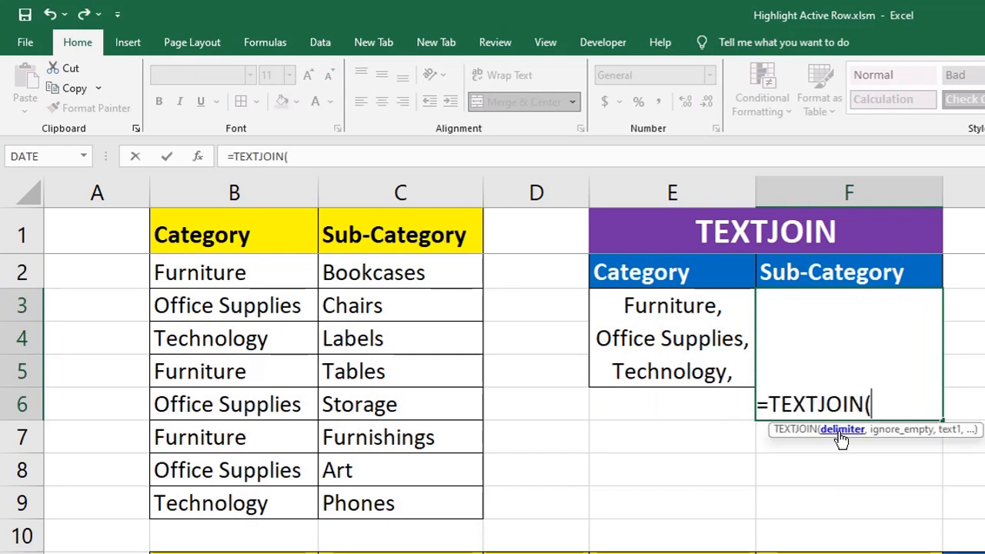
type("\", \",")
type("true,")
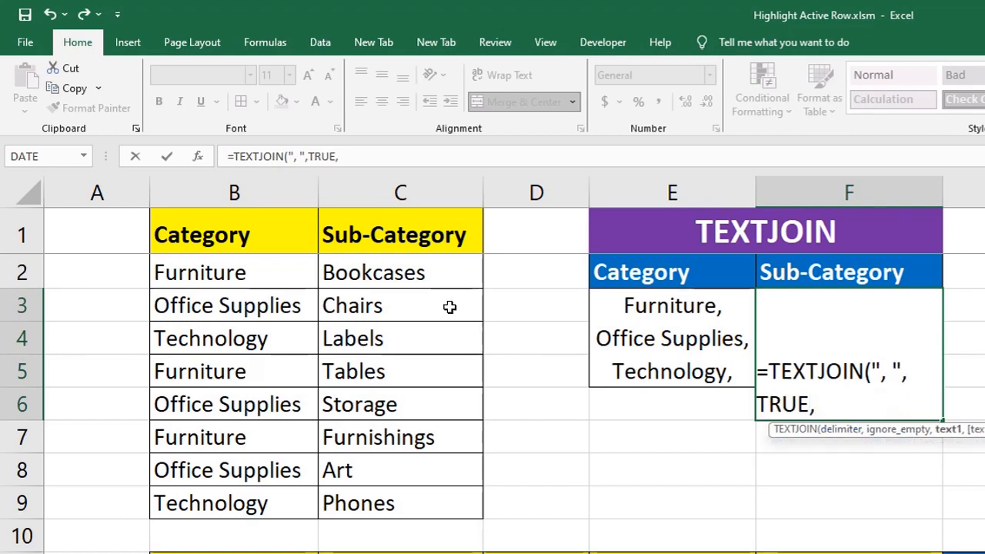
left_click(429, 275)
key("ctrl+shift+Down")
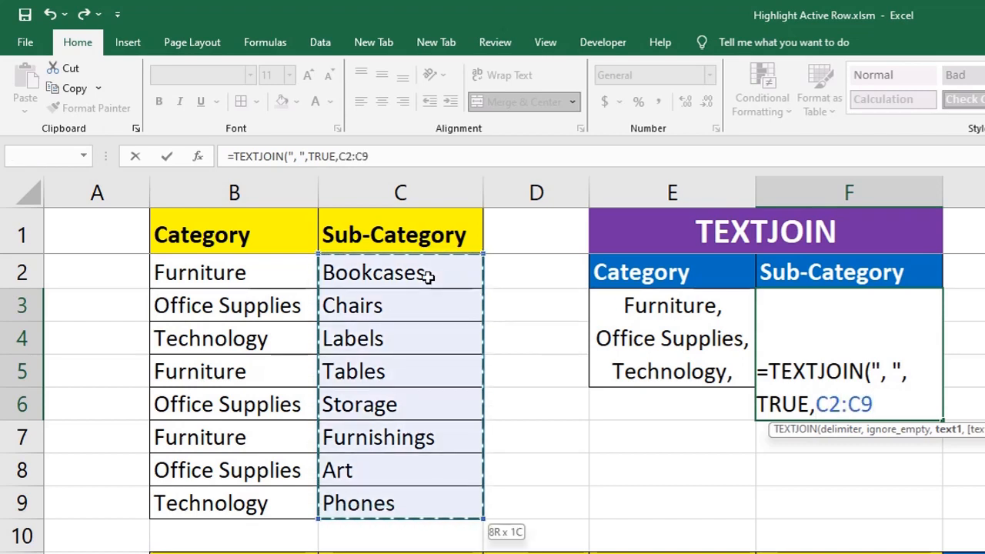
type(")")
key("Return")
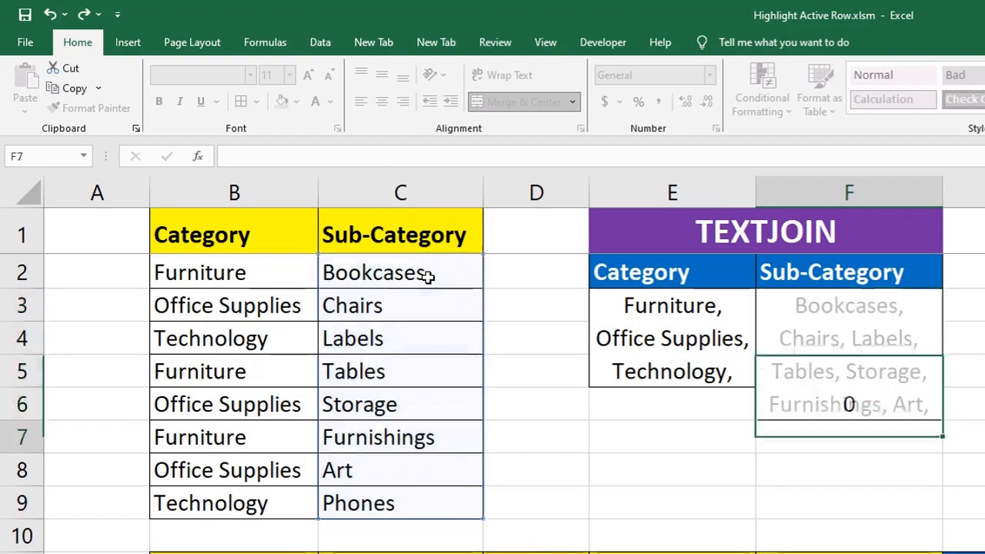
- Widen column F to read the full joined sub-category text and narrow it back to about its former width
key("Up")
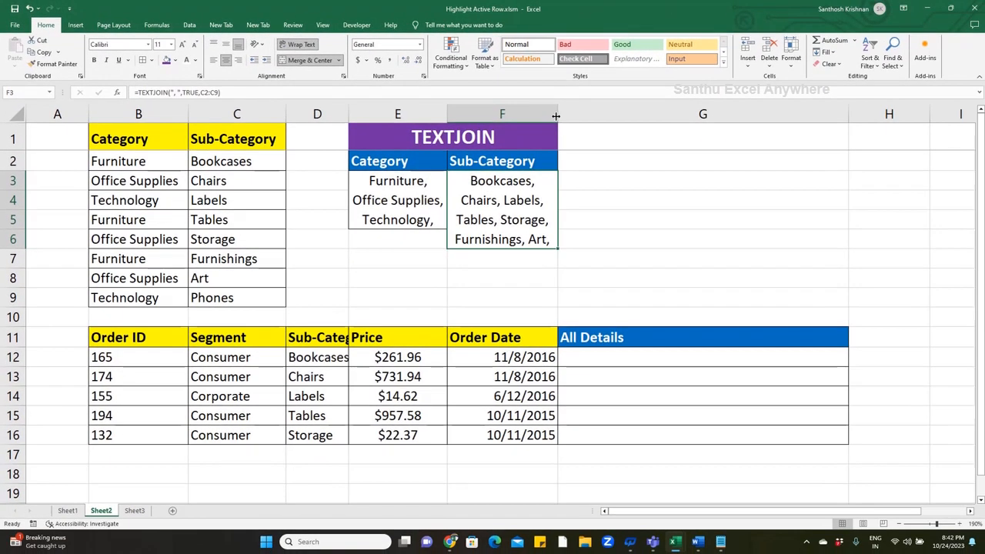
left_click_drag(556, 115, 774, 134)
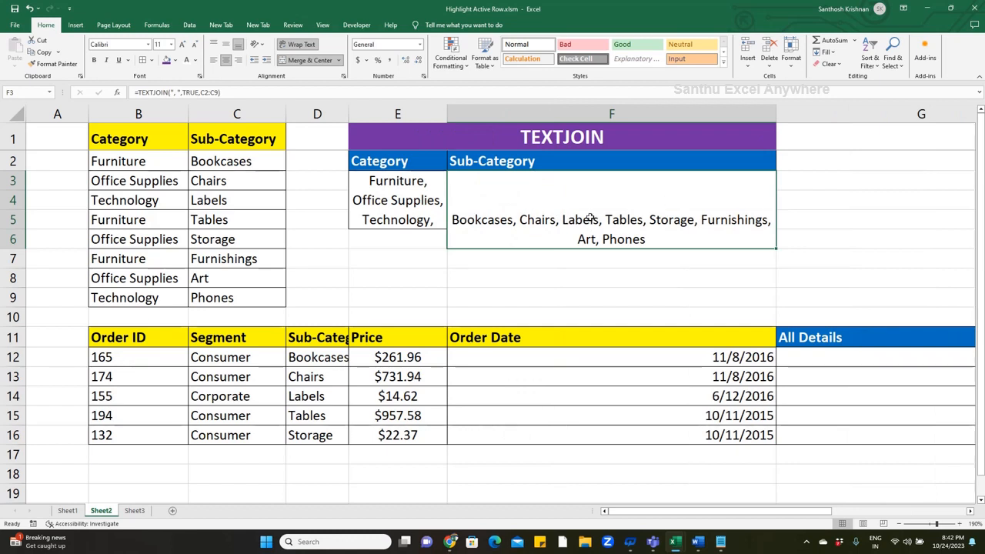
left_click_drag(776, 116, 570, 125)
- Enter =TEXTJOIN(": ",TRUE,B12:F12) in the first All Details cell, G12
left_click(602, 364)
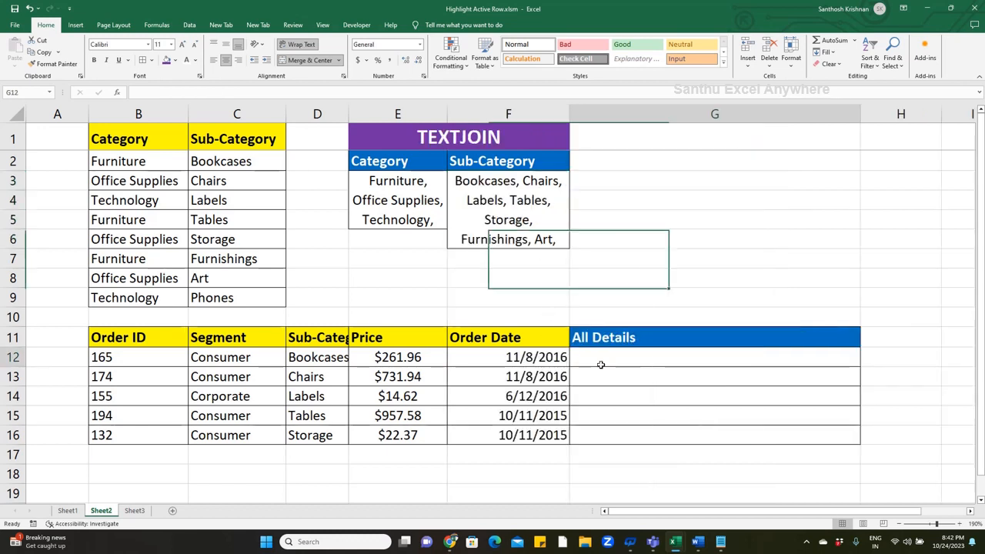
type("=text")
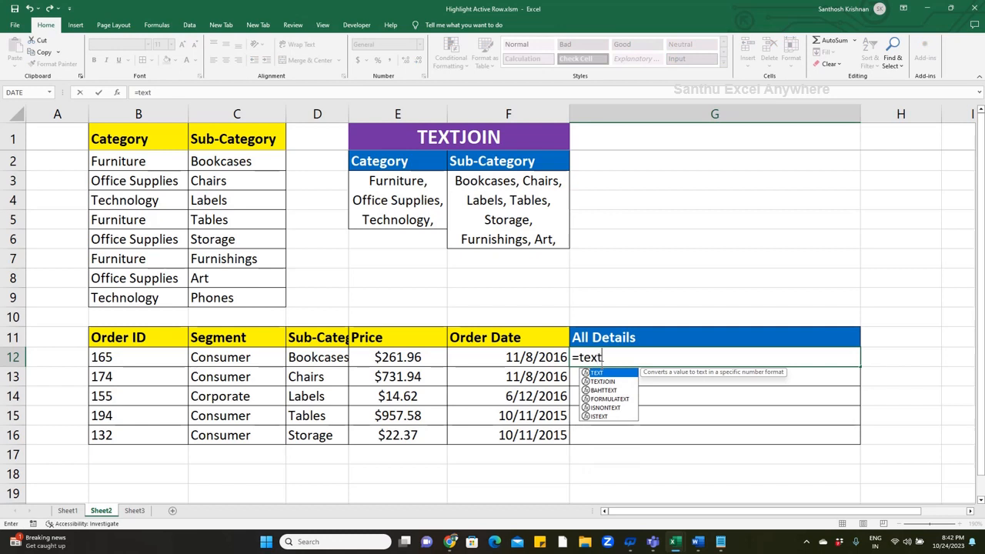
key("Down")
key("Tab")
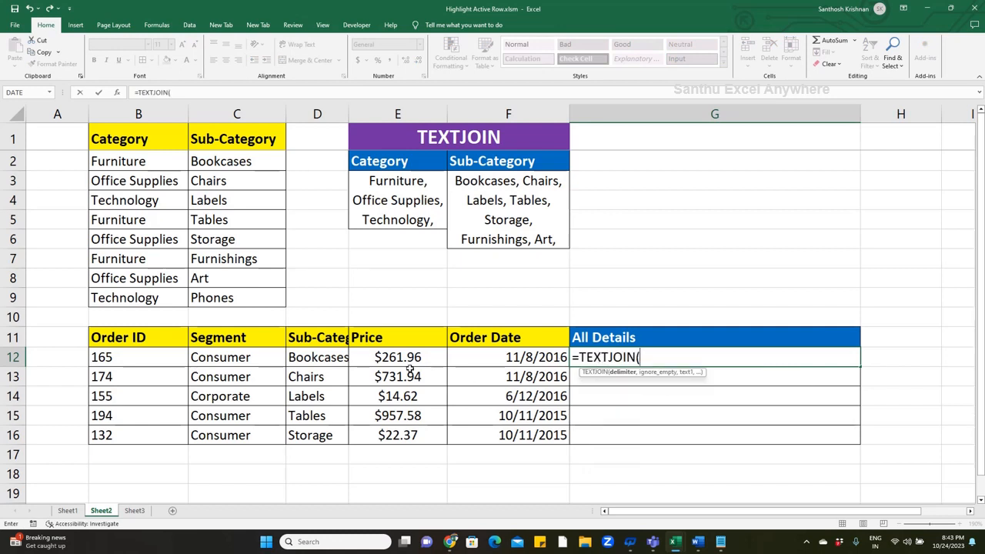
type("\": \",tru")
key("Tab")
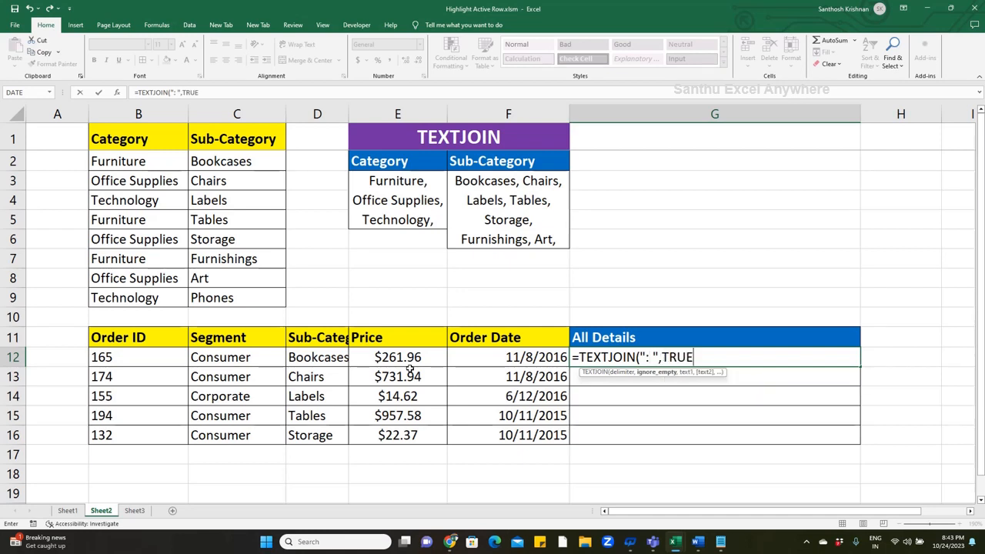
type(",")
left_click(142, 357)
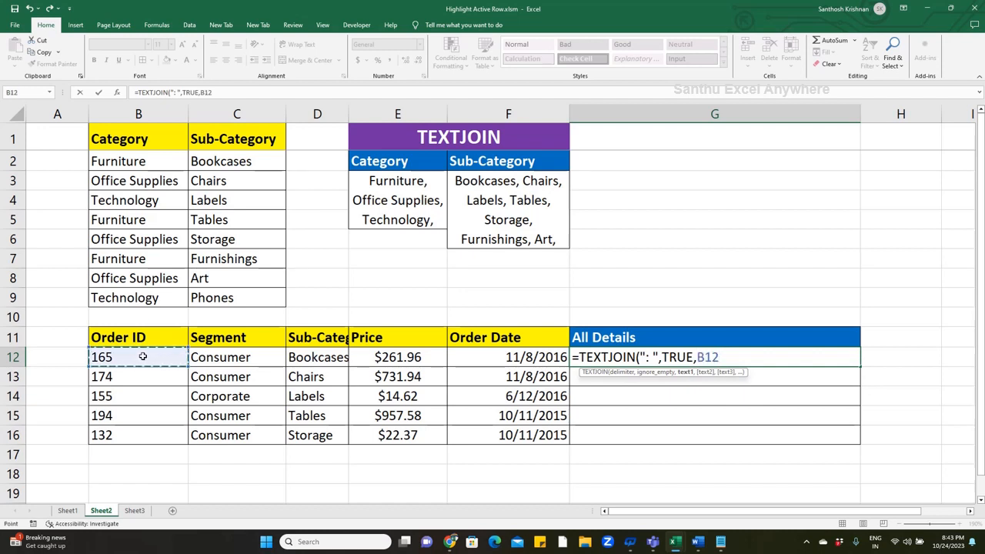
key("shift+Right")
key("shift+Right")
key("shift+Right")
key("shift+Right")
type(")")
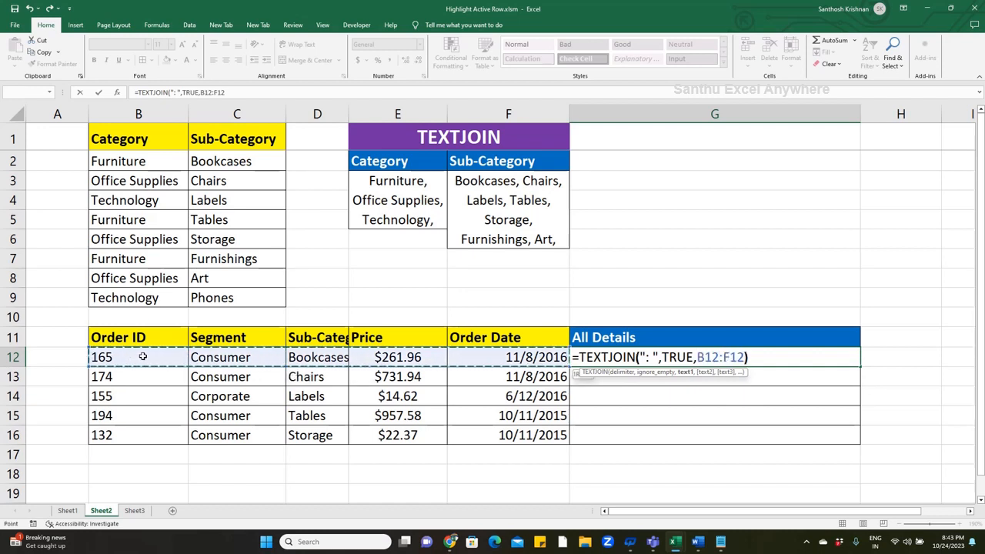
key("Return")
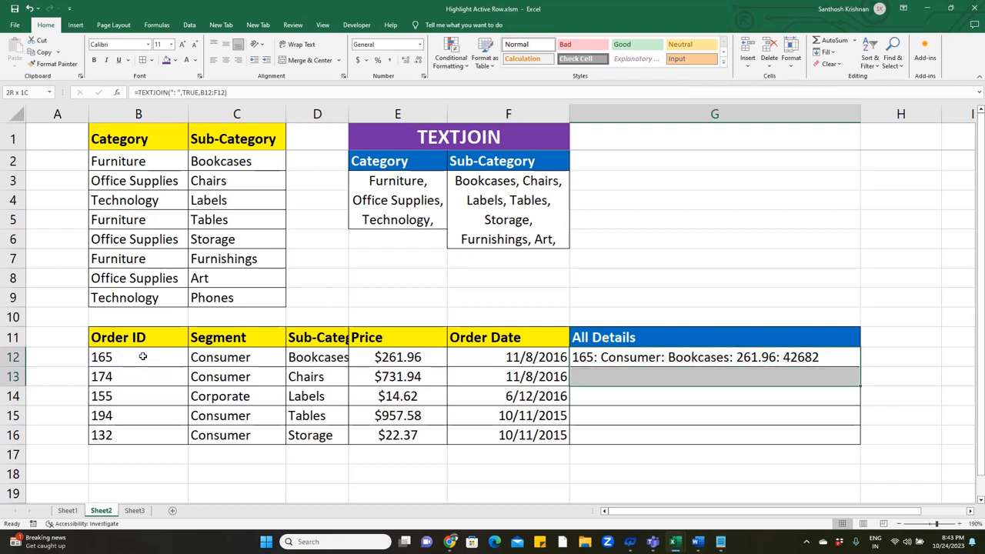
- Fill the All Details formula down from G12 through G16
key("shift+Down")
key("shift+Down")
key("shift+Down")
key("ctrl+d")
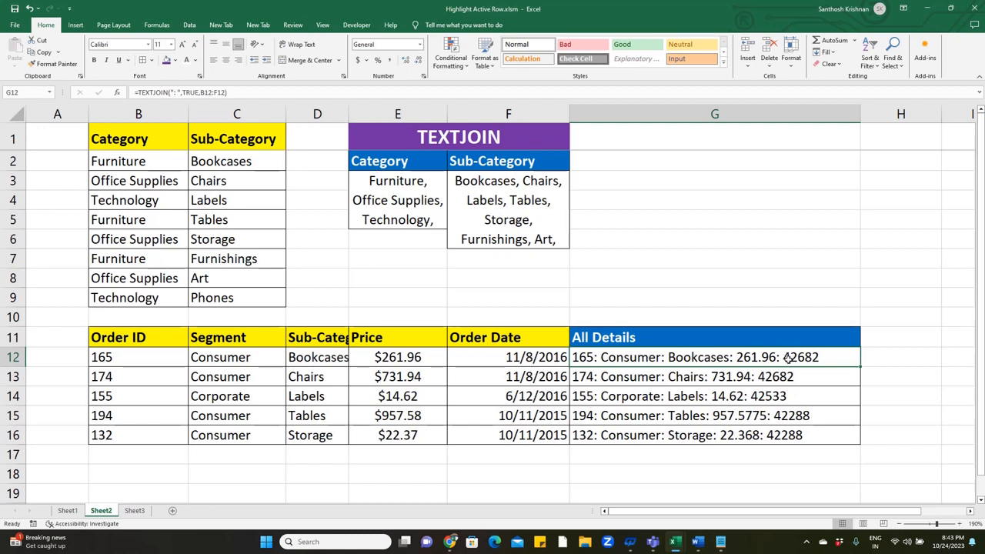
- Change the joined range in G12's TEXTJOIN formula to B12:E12, leaving out the order date
double_click(695, 358)
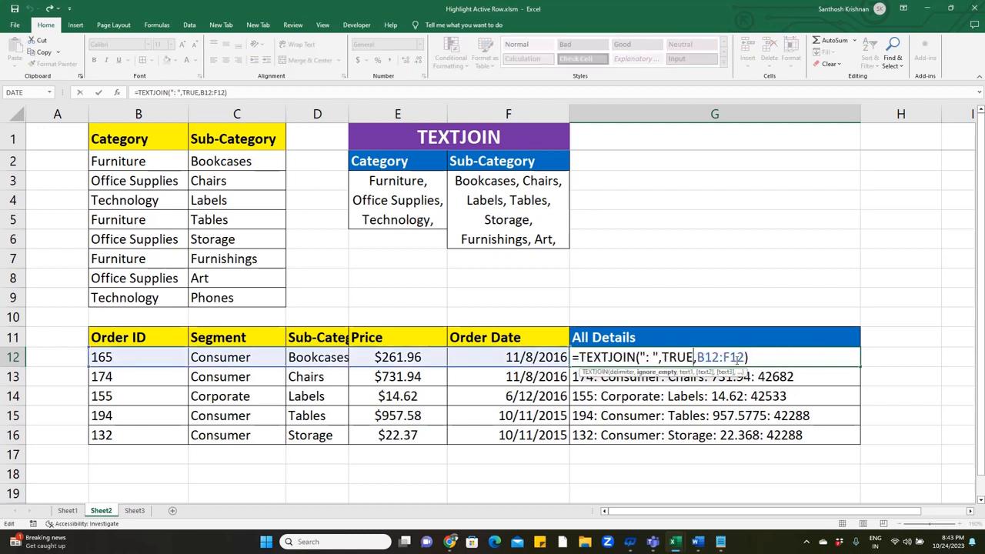
left_click(743, 357)
key("BackSpace")
key("BackSpace")
key("BackSpace")
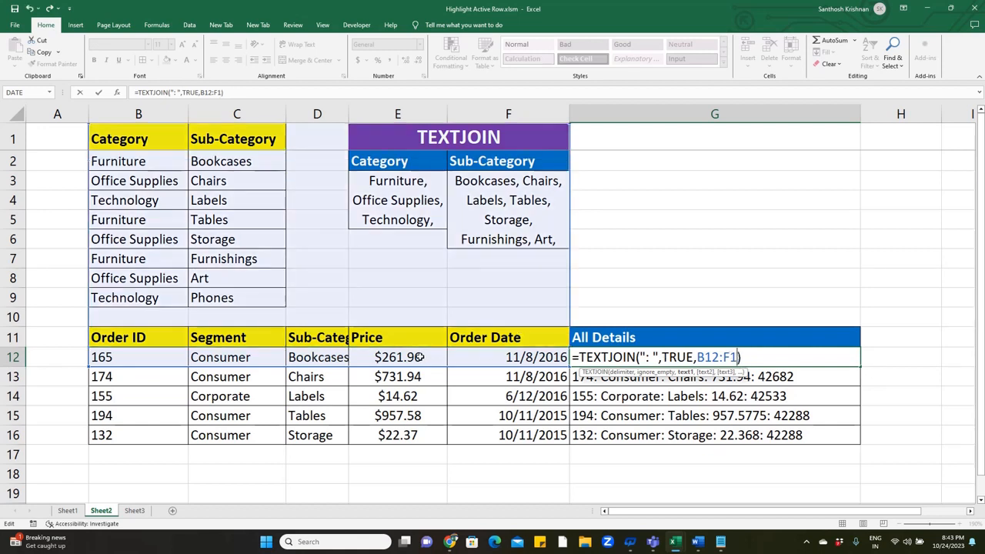
type("E12")
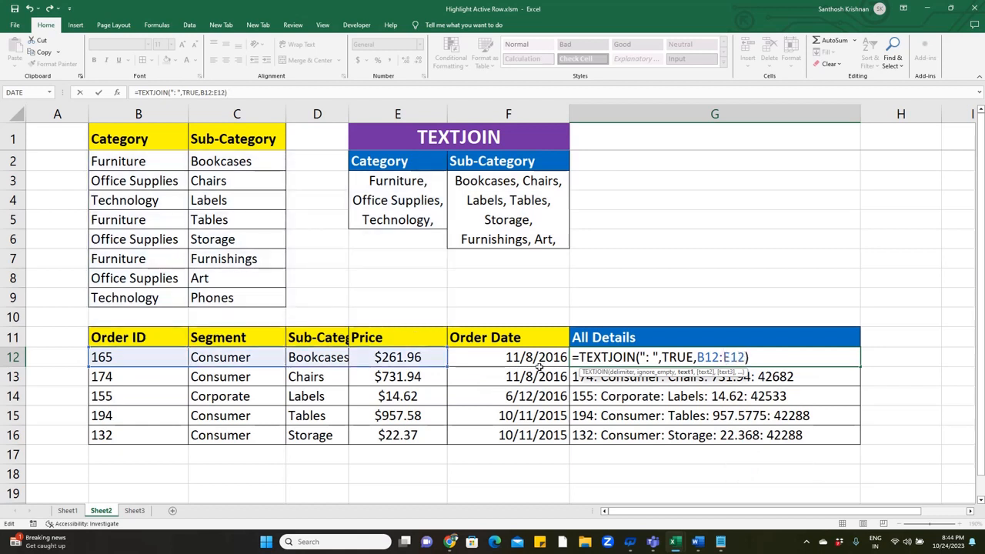
type(",")
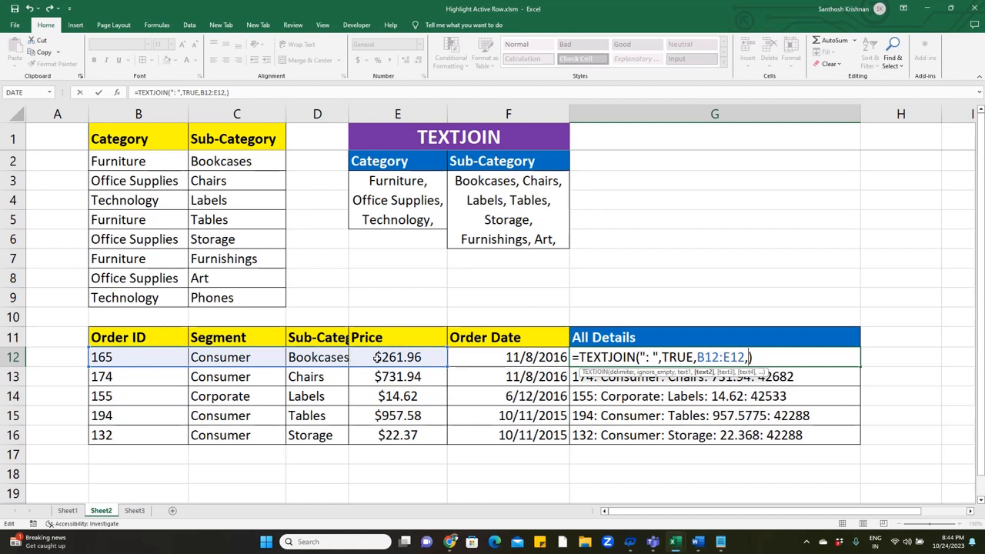
- Add TEXT(F12,"MM/DD/YYYY") as a further argument of G12's TEXTJOIN formula and commit it
type("Tex")
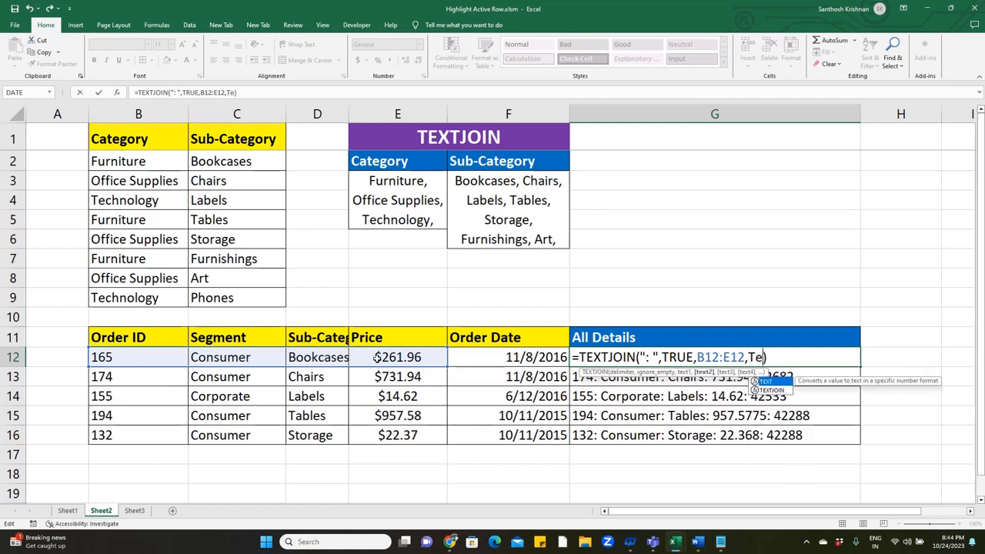
type("t")
key("Tab")
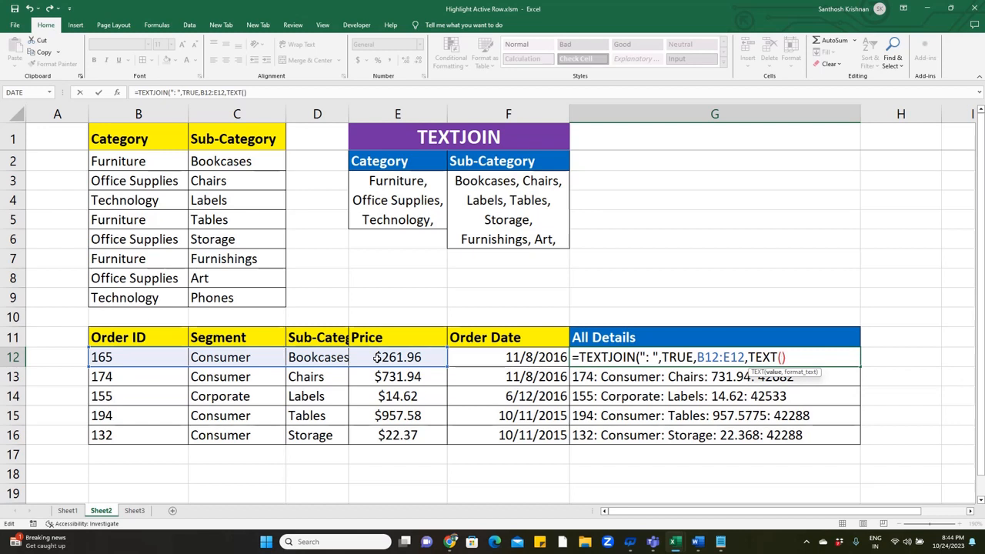
left_click(521, 360)
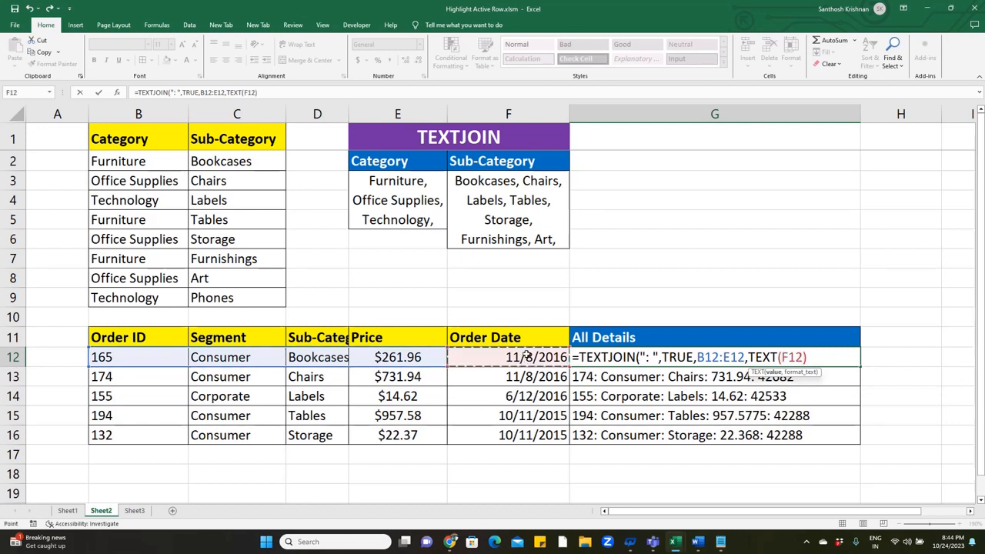
type(",")
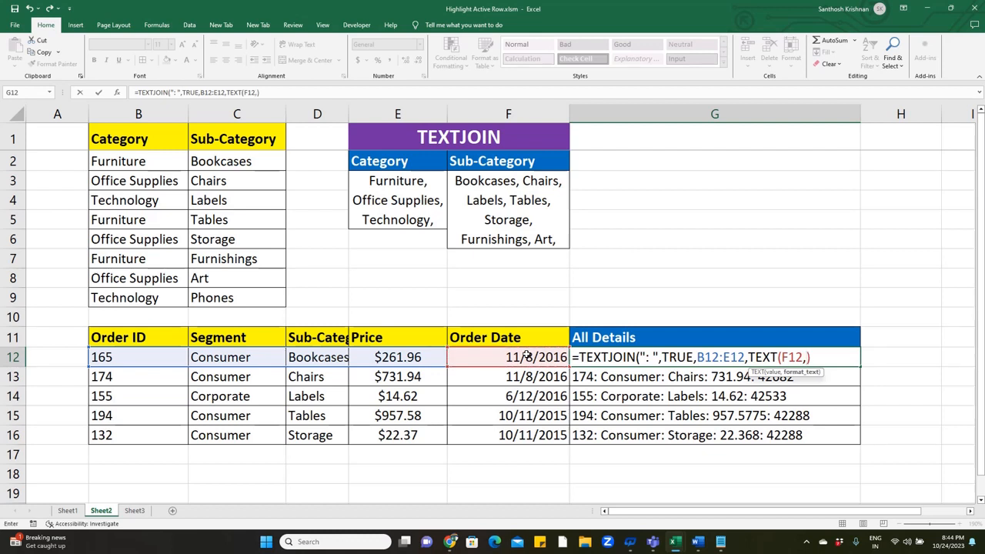
type("\"")
type("MM/D")
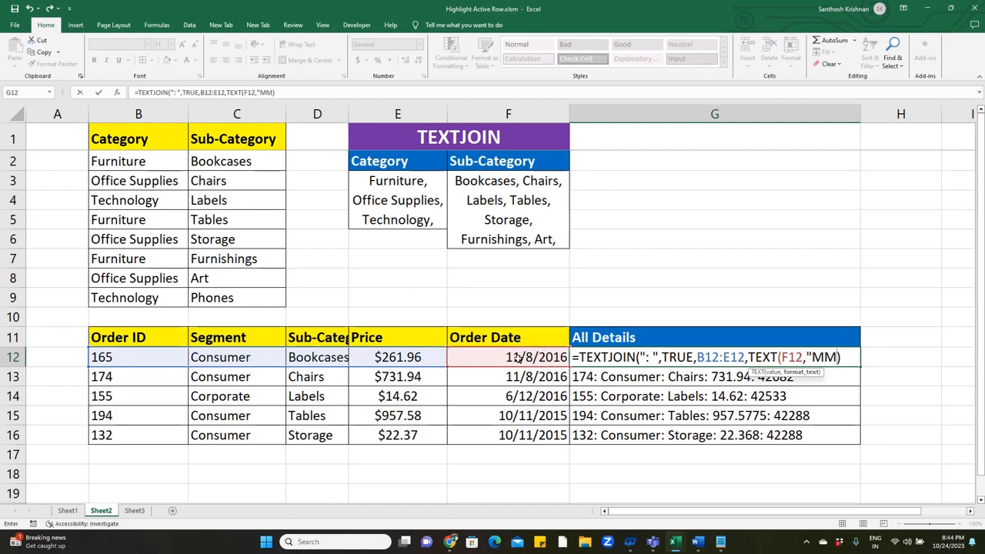
type("D)")
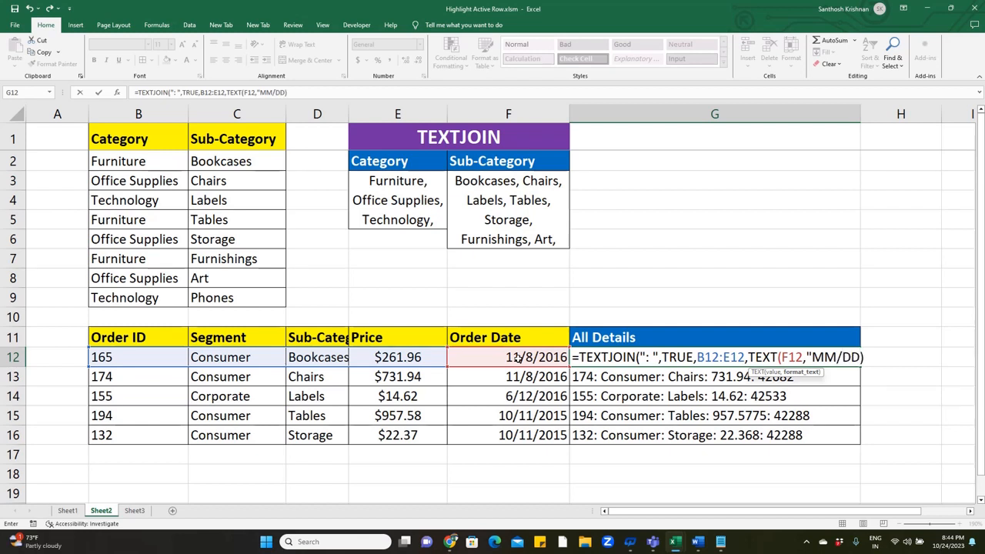
type("/YYYY\")")
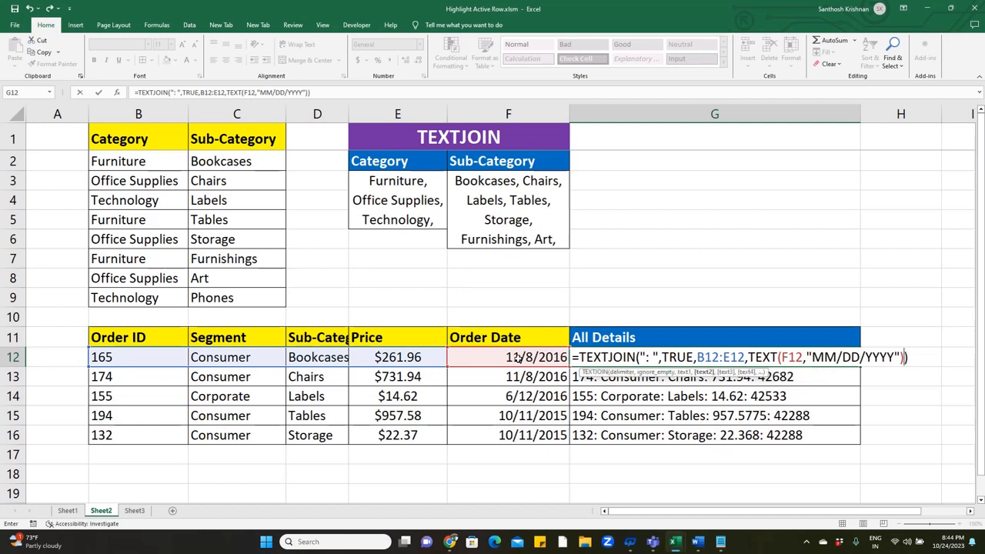
key("Return")
key("Up")
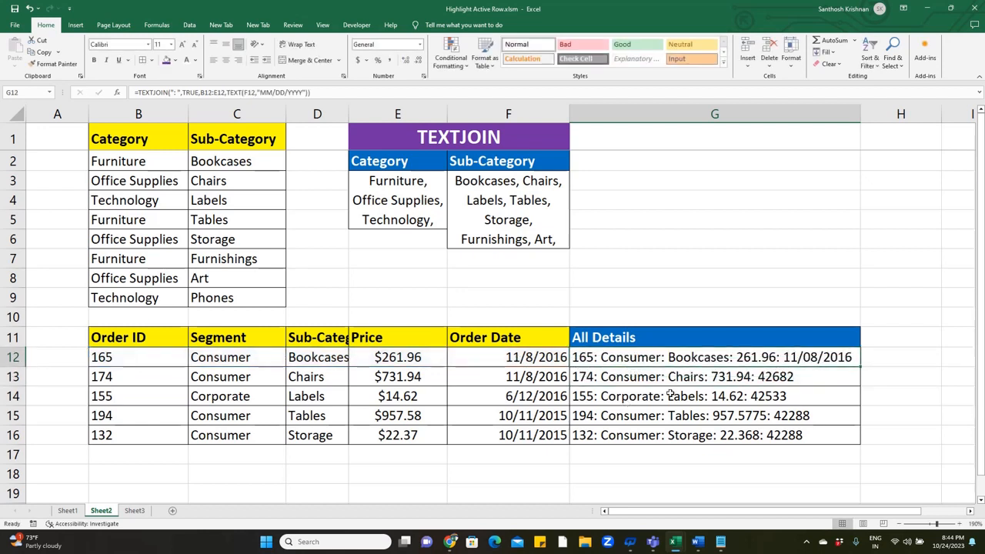
- Fill the date-formatted All Details formula down from G12 through G16, and review the formula in G12 without changing it
left_click(770, 377)
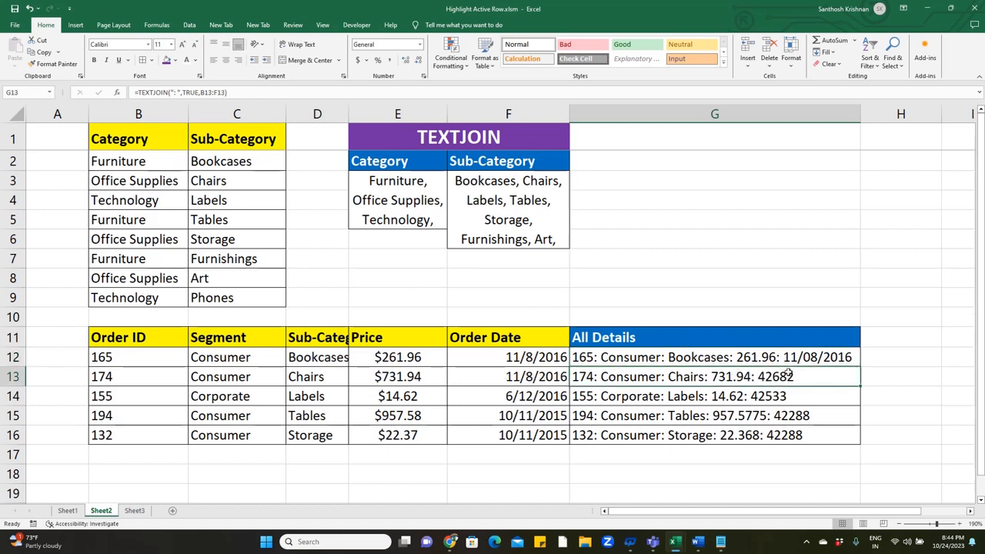
key("Up")
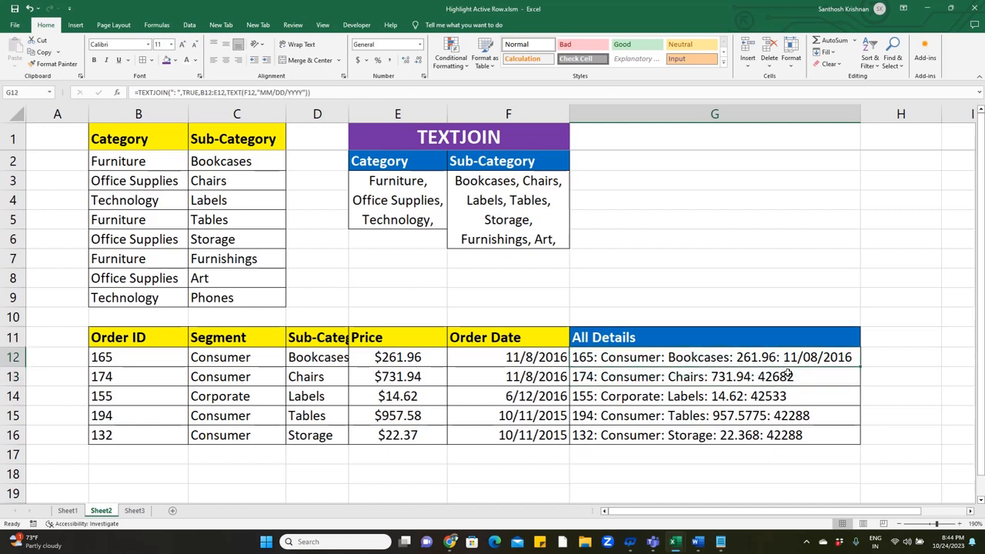
key("shift+Down")
key("shift+Down")
key("shift+Down")
key("shift+Down")
key("ctrl+d")
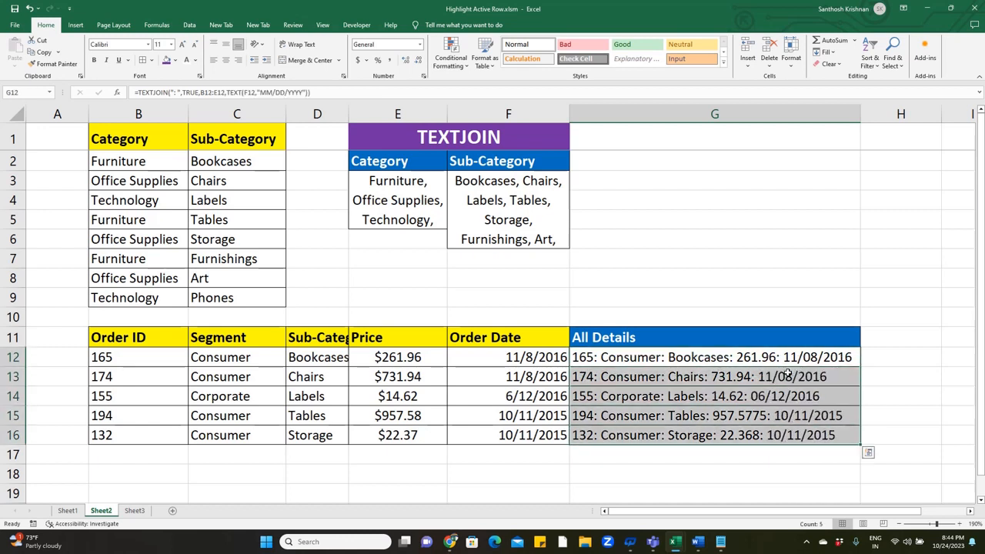
double_click(790, 357)
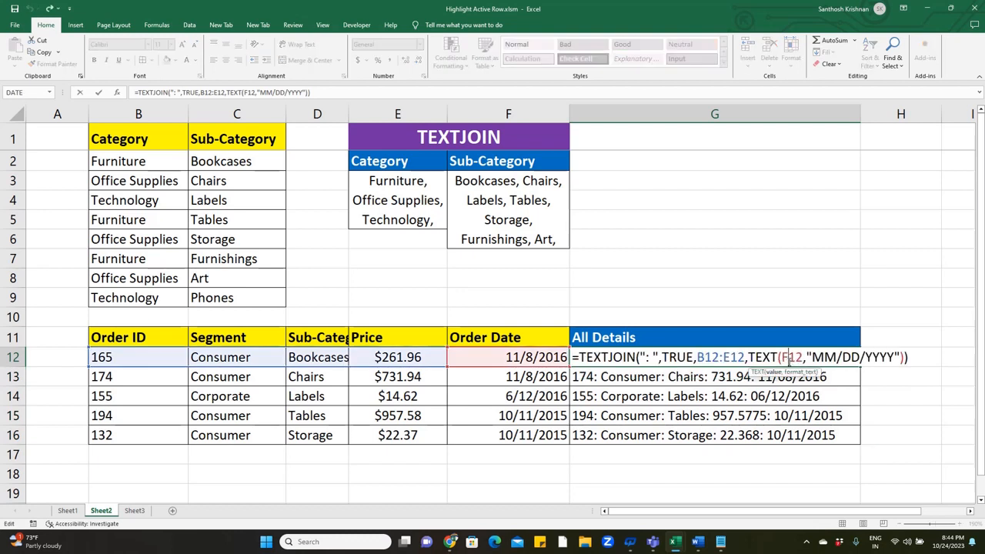
key("Escape")
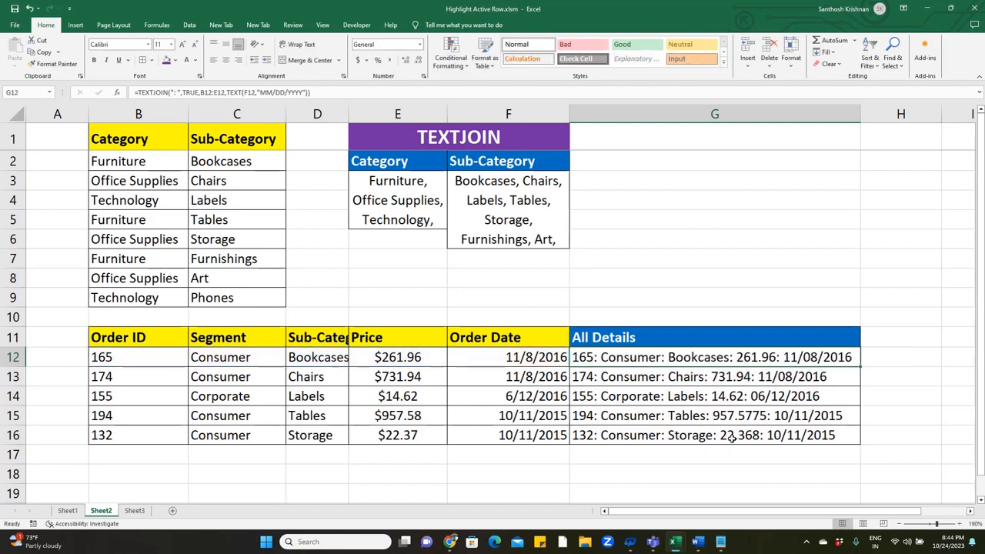